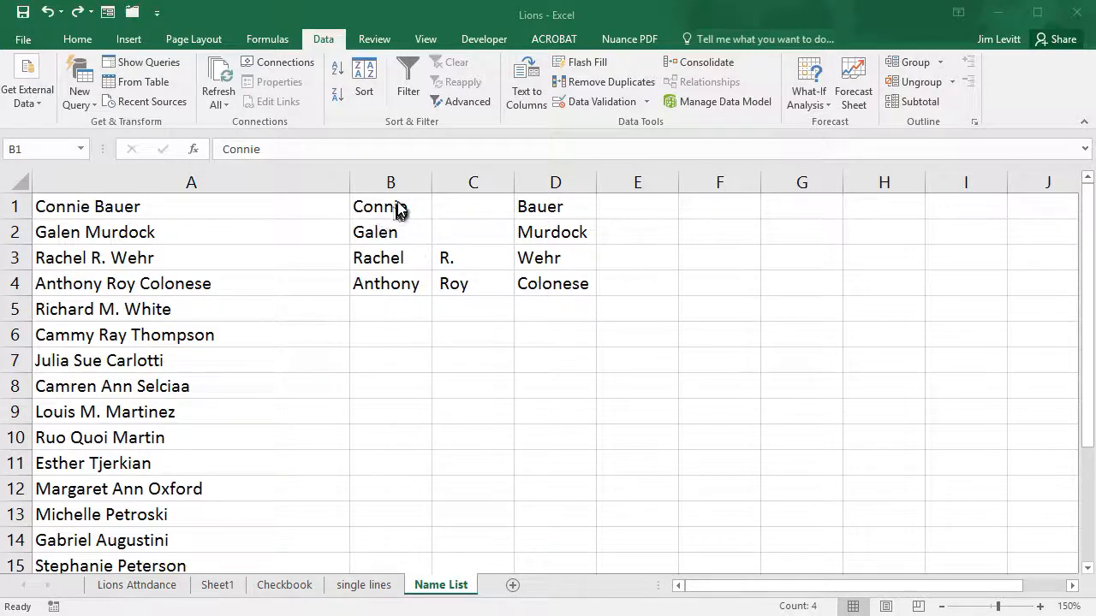
# - Flash Fill B1:B15 with first names from column A, then select C1:C15 for middle names
pyautogui.hotkey('ctrl', 'space')
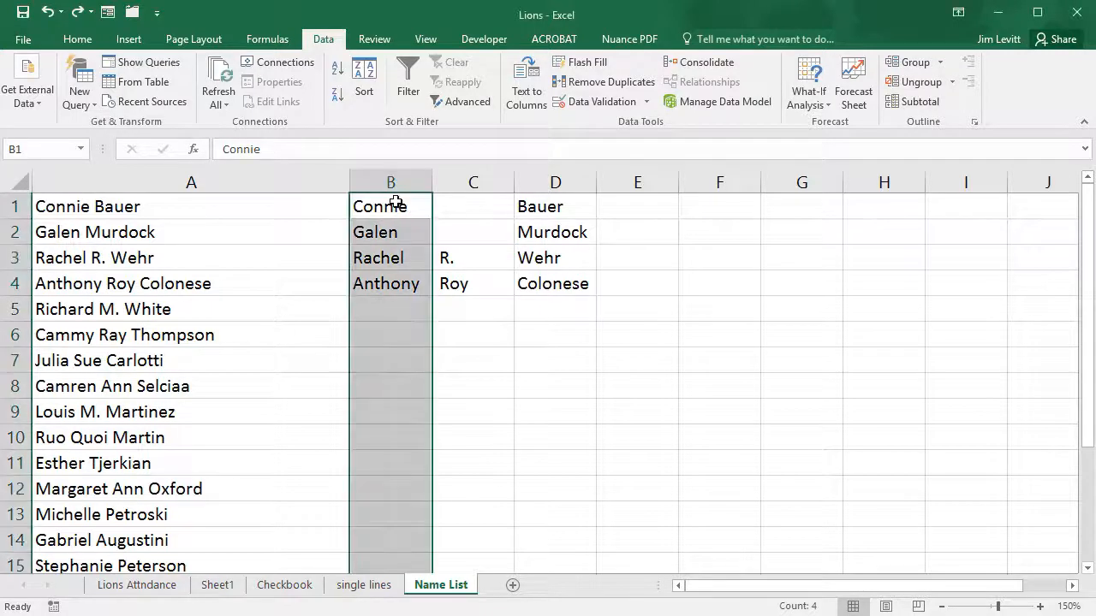
pyautogui.moveTo(391, 206); pyautogui.dragTo(375, 562)
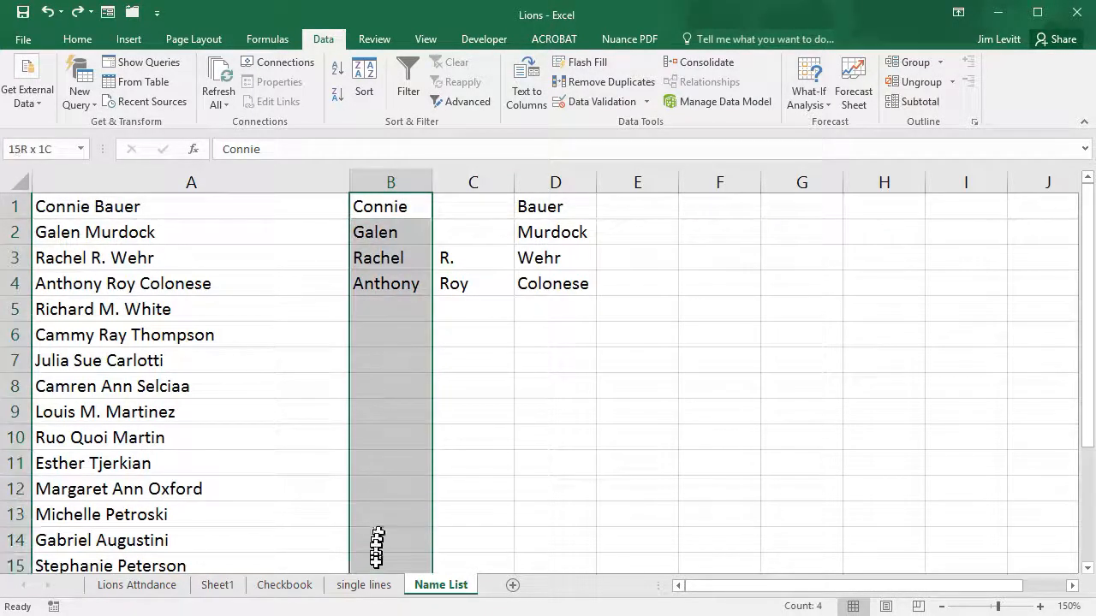
pyautogui.moveTo(376, 563); pyautogui.dragTo(377, 560)
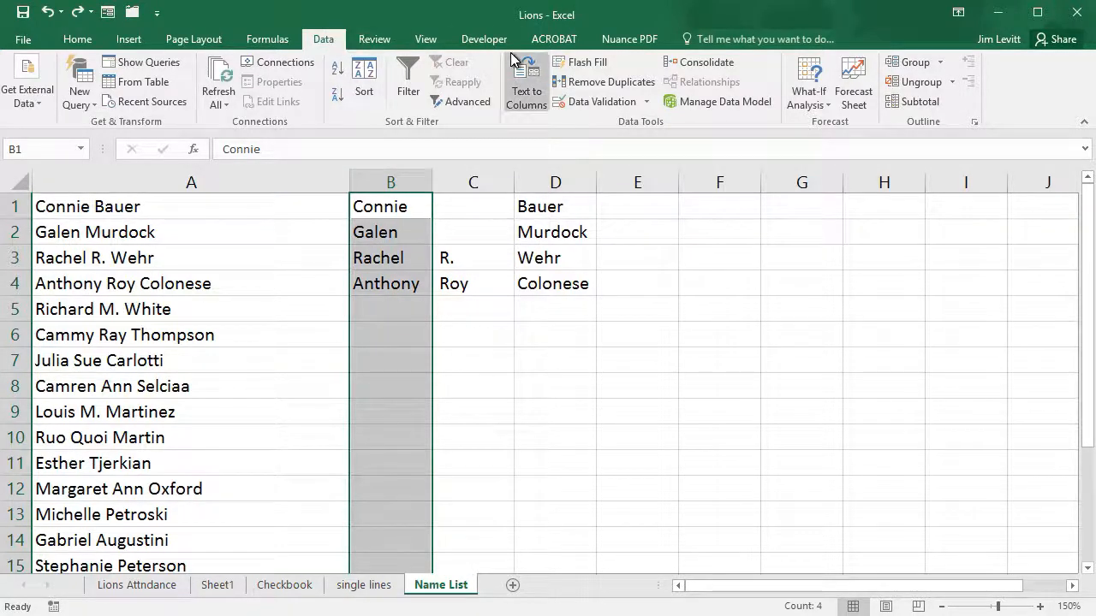
pyautogui.click(589, 65)
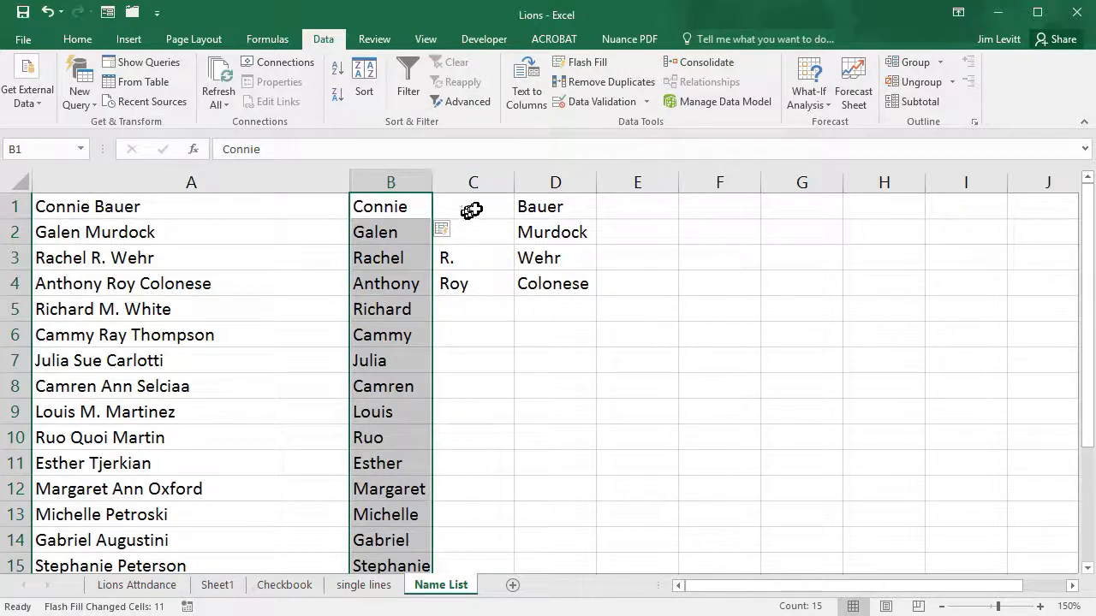
pyautogui.moveTo(474, 208); pyautogui.dragTo(465, 565)
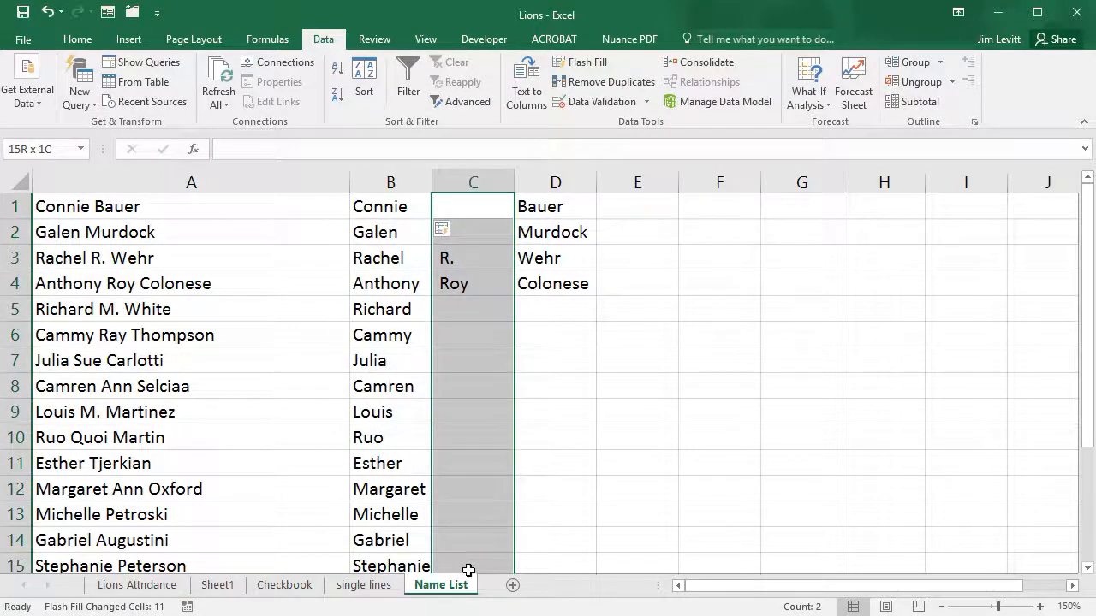
# - Flash Fill C1:C15 with middle names and D1:D15 with last names, autofitting column D
pyautogui.click(589, 63)
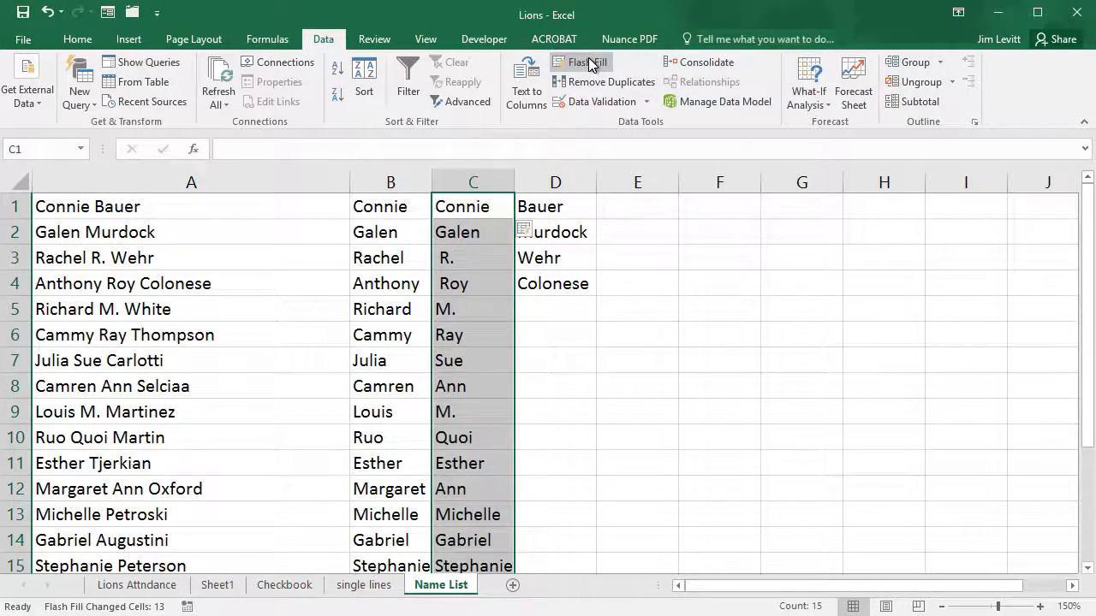
pyautogui.moveTo(556, 204); pyautogui.dragTo(537, 567)
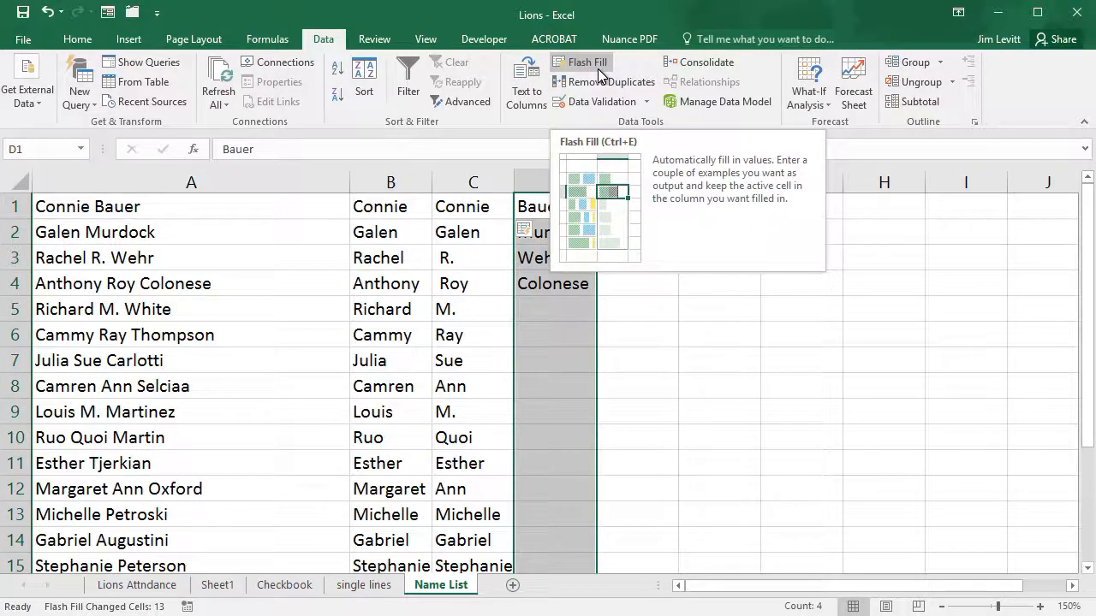
pyautogui.click(597, 69)
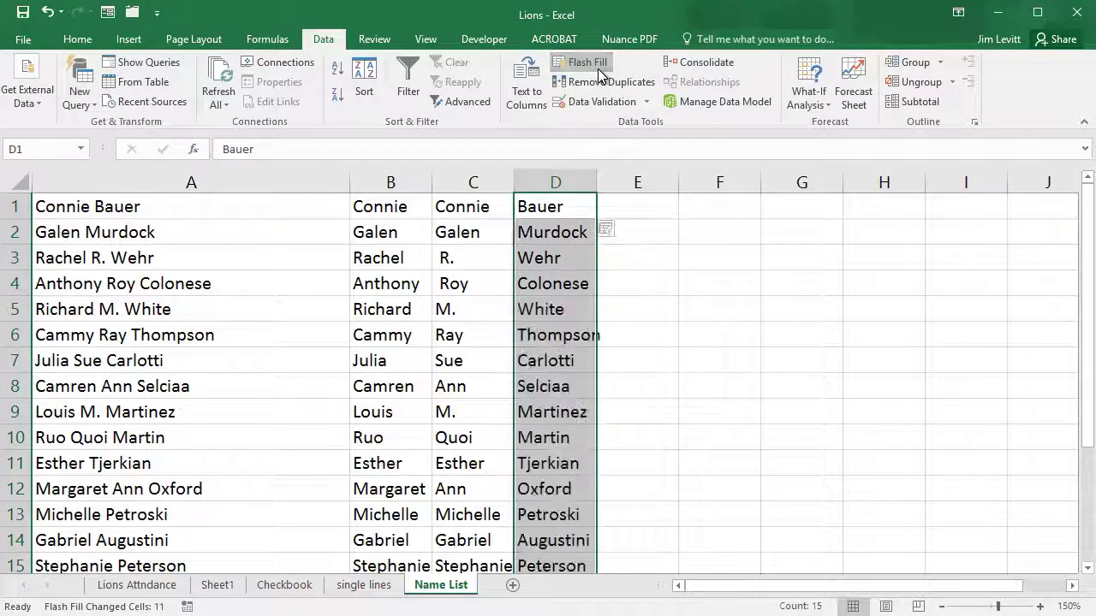
pyautogui.doubleClick(600, 182)
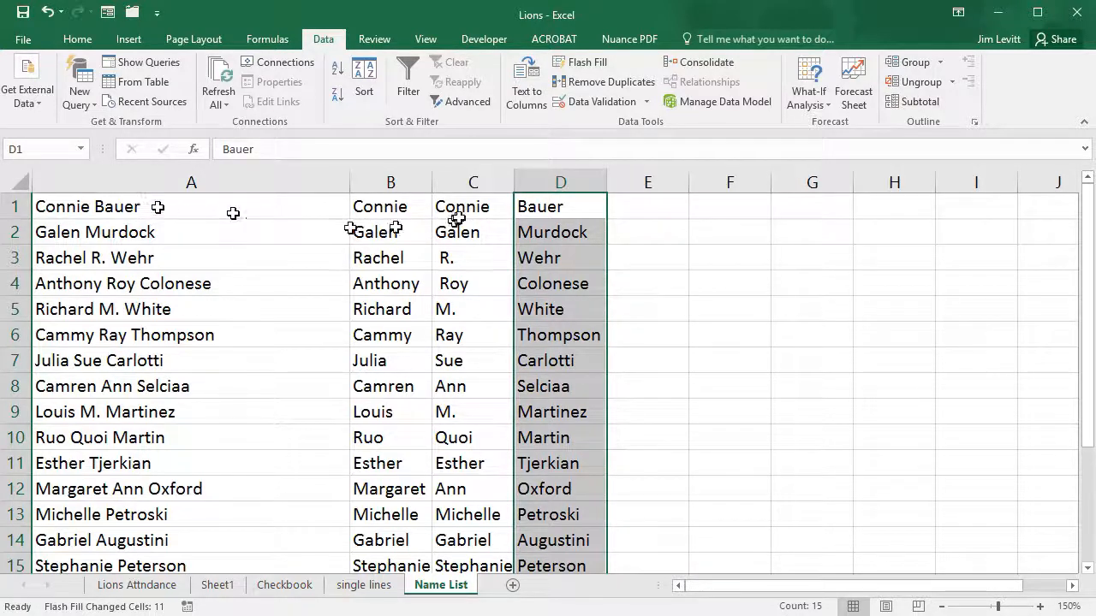
# - Clear wrong middle-name entries in C1:C2, C11 (Esther), C13 (Michelle), C14 (Gabriel) and C15 (Stephanie)
pyautogui.moveTo(457, 208); pyautogui.dragTo(456, 218)
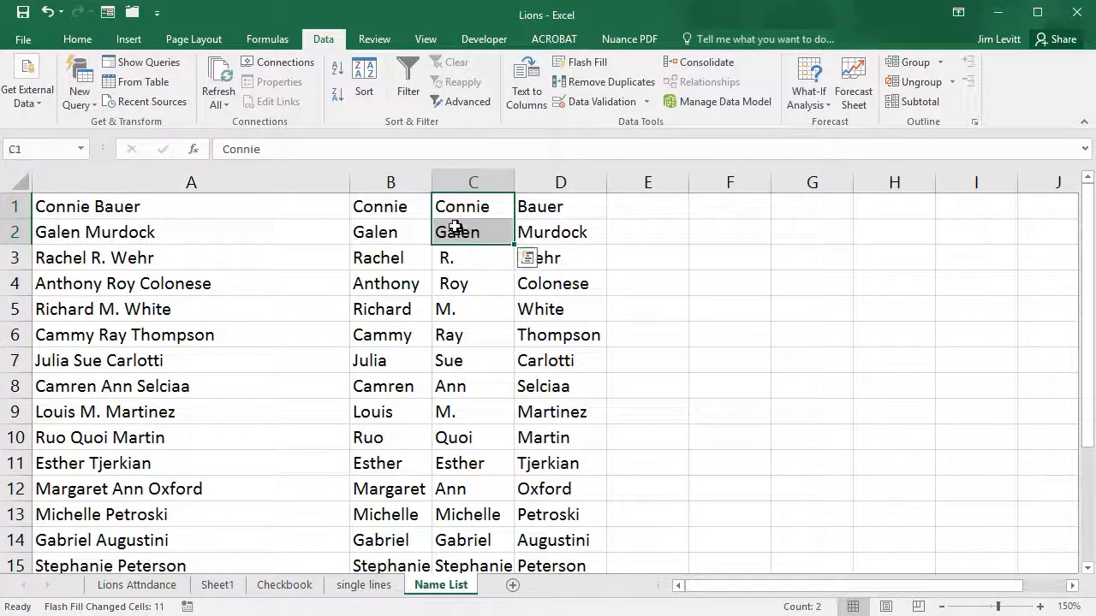
pyautogui.press('Delete')
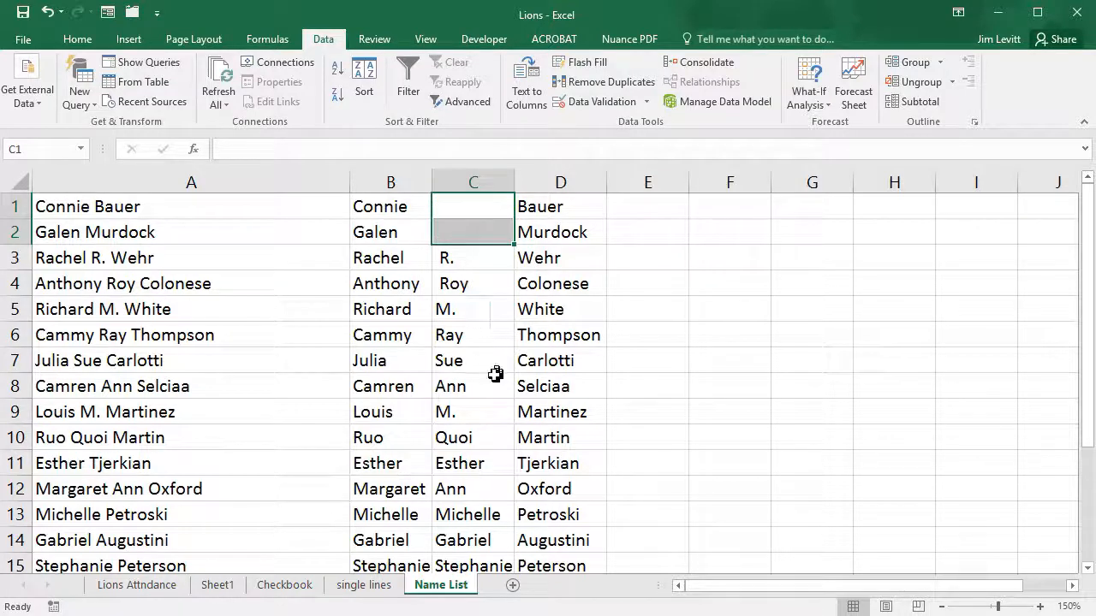
pyautogui.click(445, 463)
pyautogui.press('Delete')
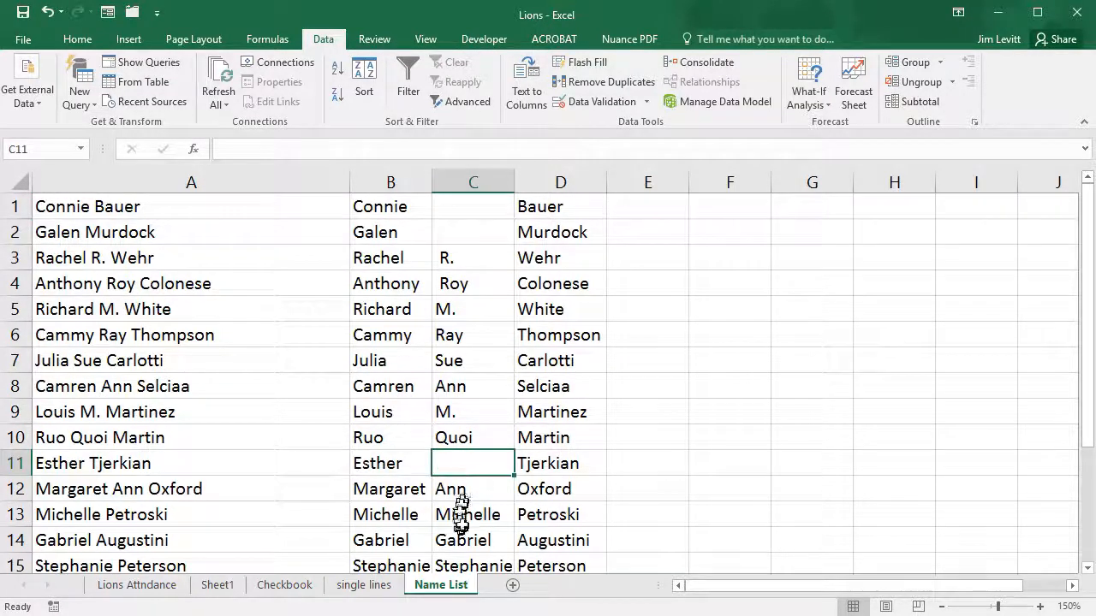
pyautogui.click(462, 517)
pyautogui.press('Delete')
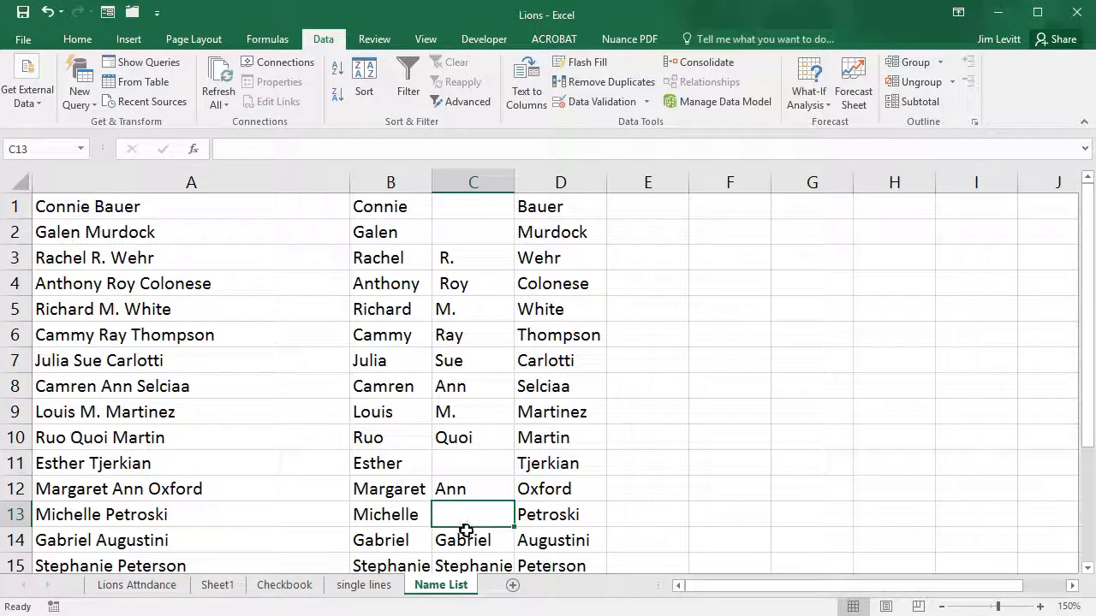
pyautogui.click(465, 537)
pyautogui.press('Delete')
pyautogui.scroll(-1, 672, 433)
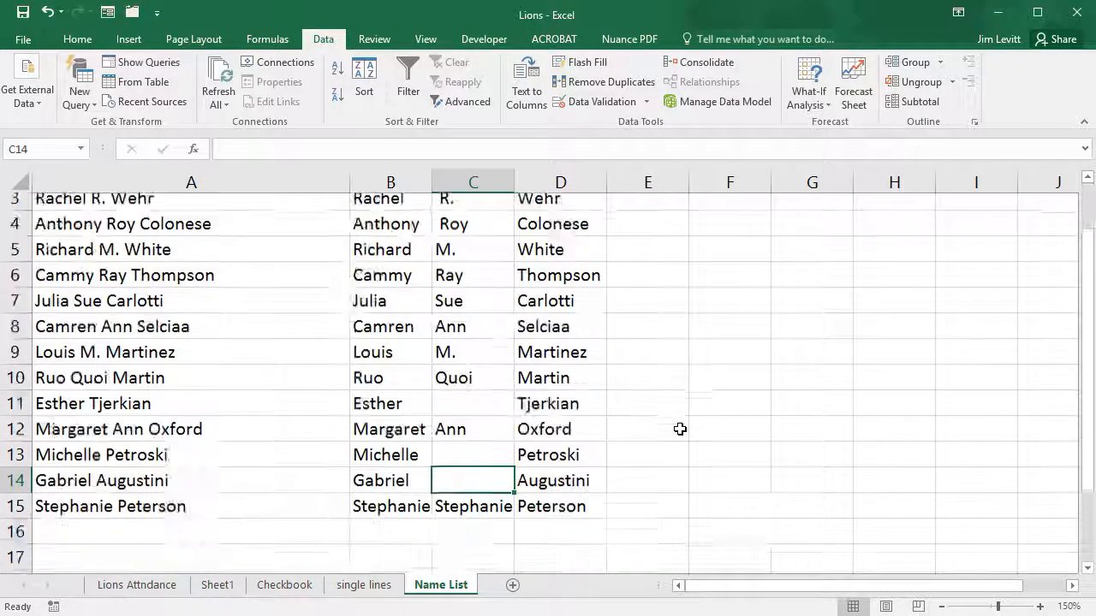
pyautogui.scroll(-1, 676, 431)
pyautogui.click(472, 412)
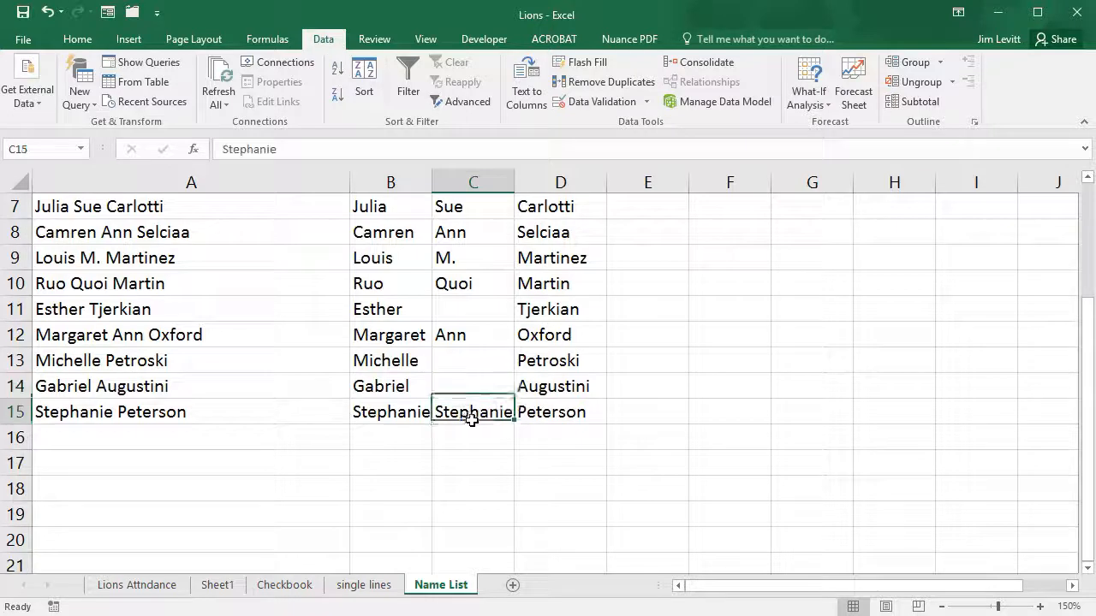
pyautogui.press('Delete')
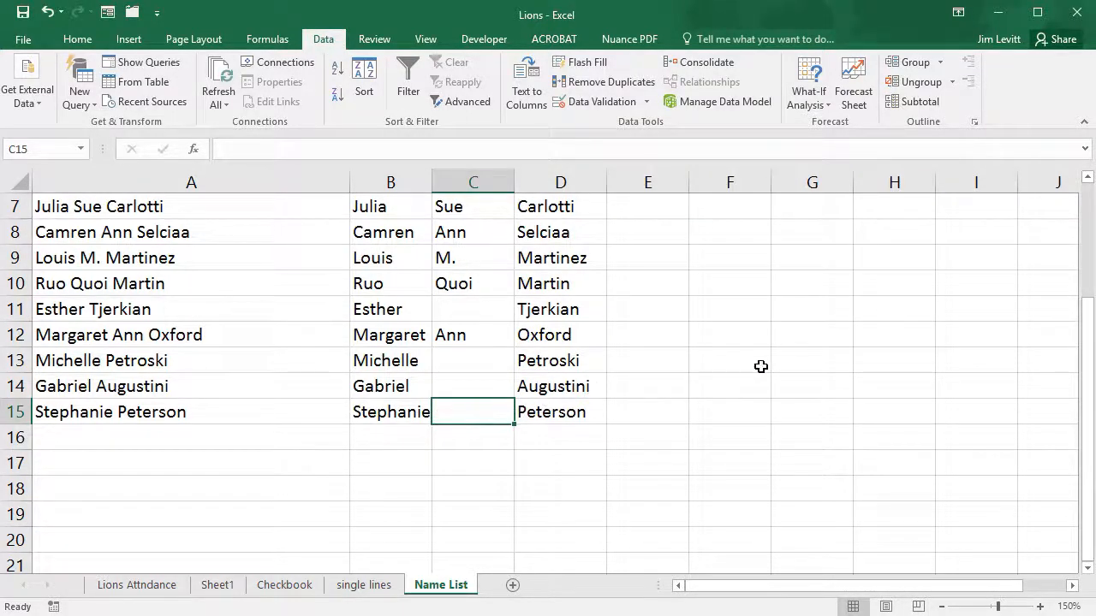
pyautogui.scroll(2, 763, 367)
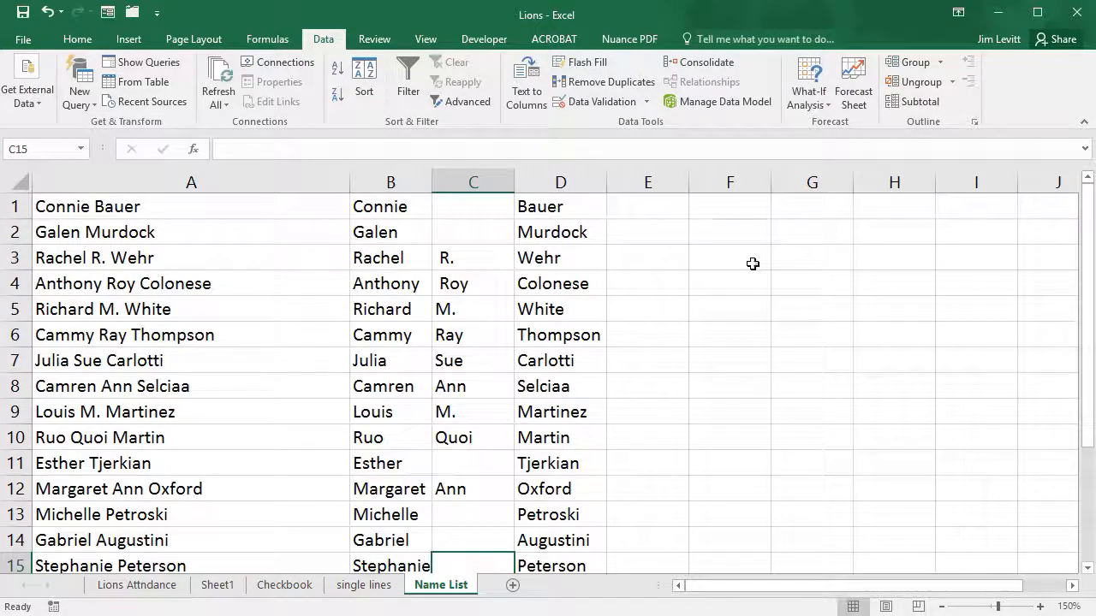